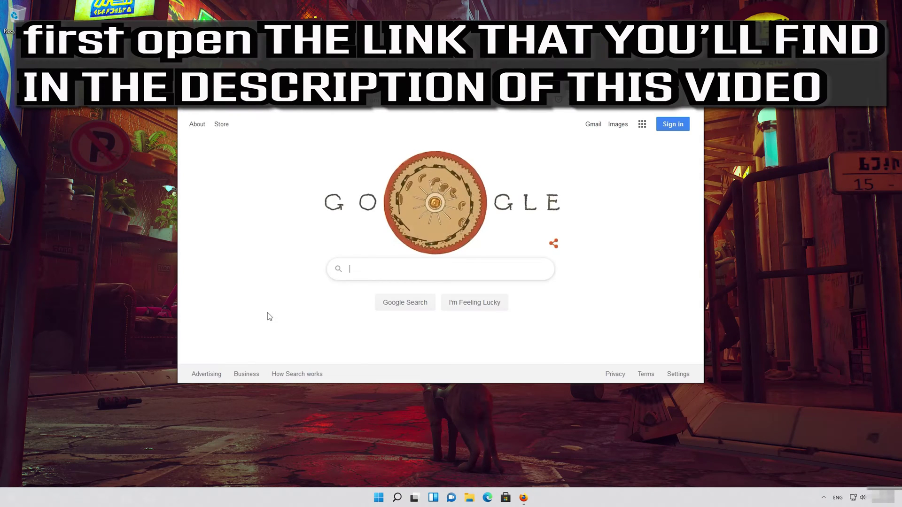
Step: Paste the DirectX SDK link and save dxsdk_aug2006.exe (507 MB) to disk
right_click(389, 99)
click(412, 154)
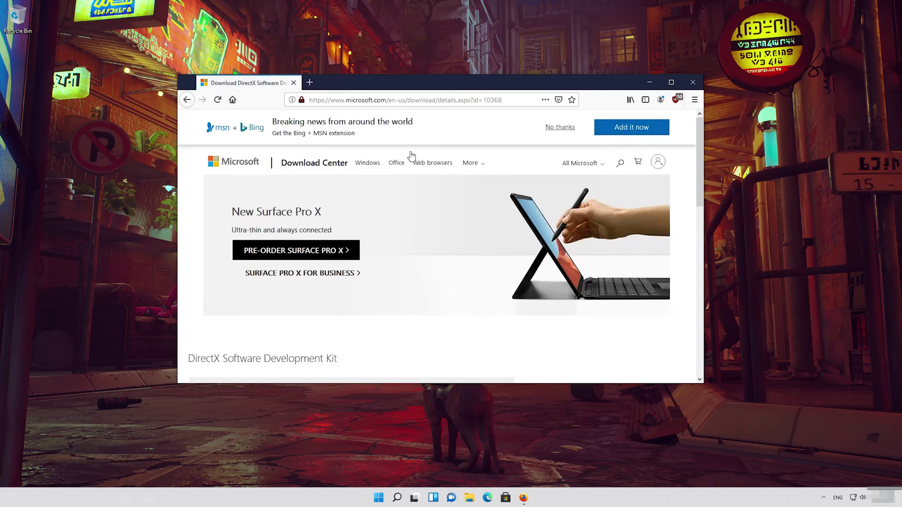
scroll(411, 159, down, 5)
scroll(282, 211, up, 1)
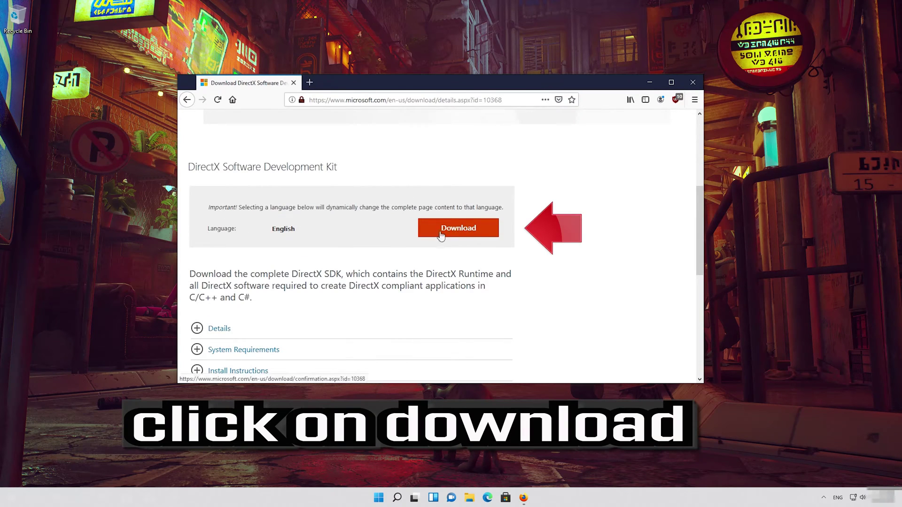
click(464, 236)
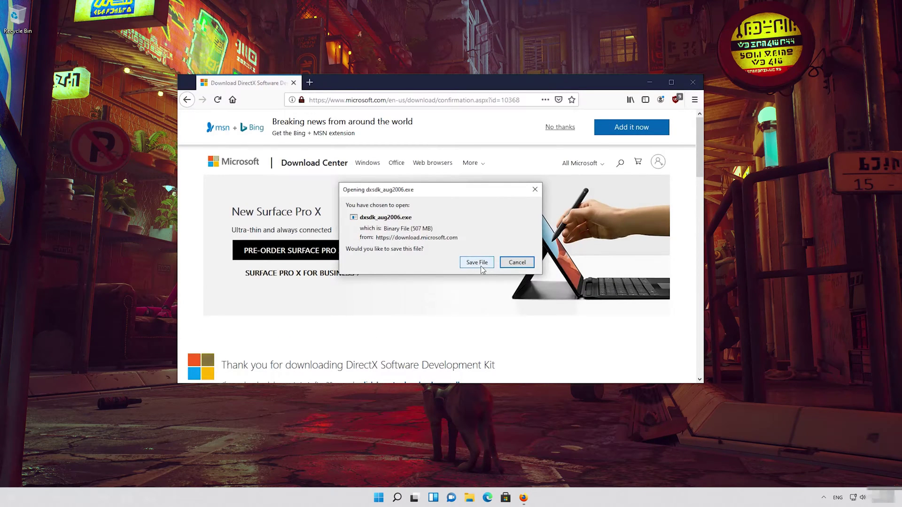
click(482, 268)
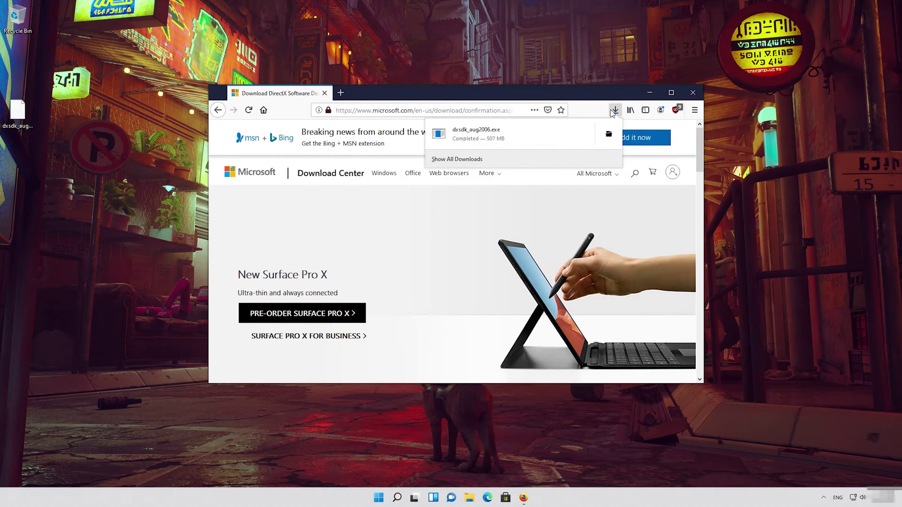
Step: Close Firefox, run dxsdk_aug2006 from the desktop, accept the licence and unzip all 3171 files
click(701, 96)
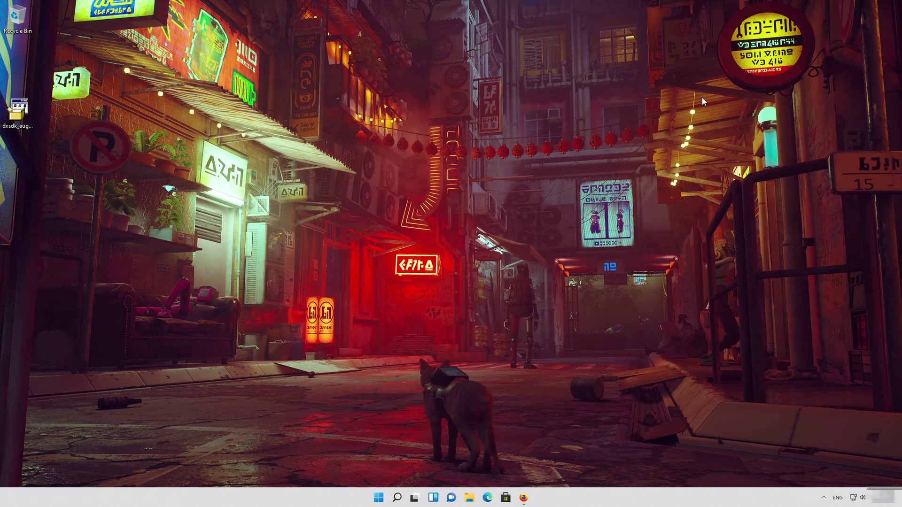
double_click(21, 119)
click(21, 119)
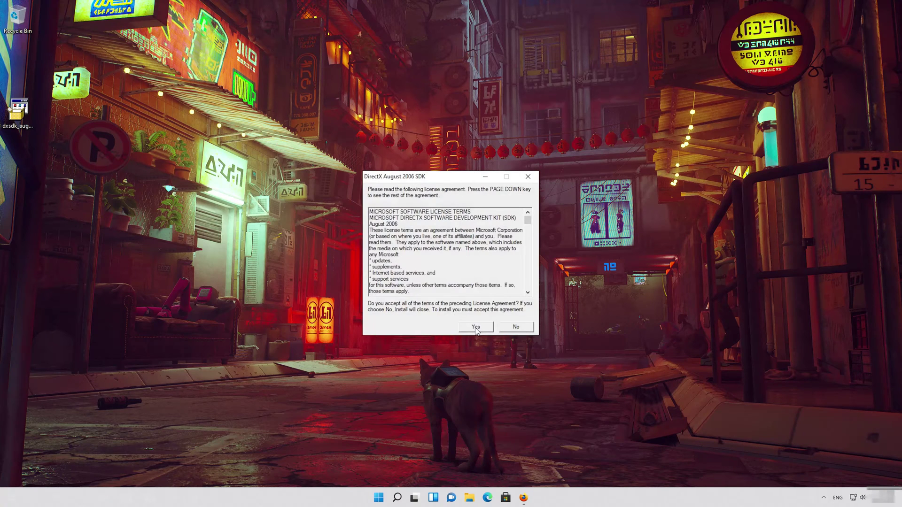
click(475, 327)
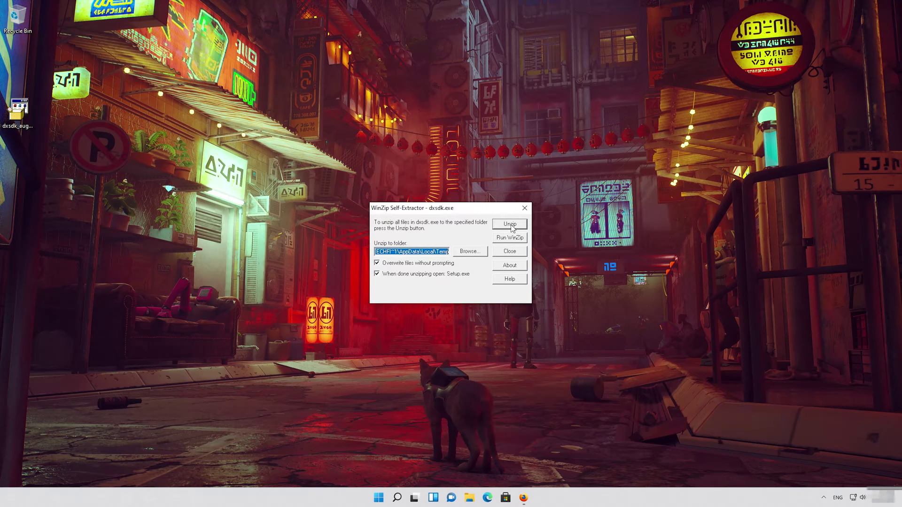
click(511, 227)
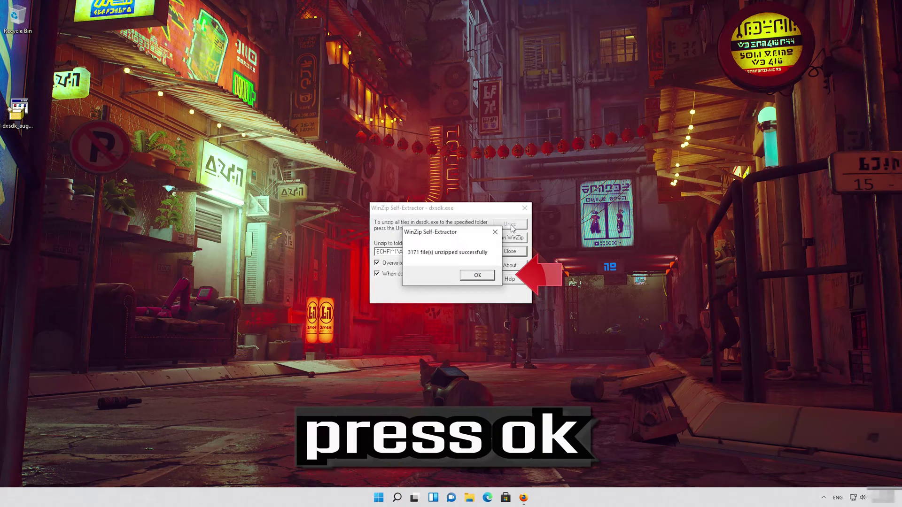
click(478, 276)
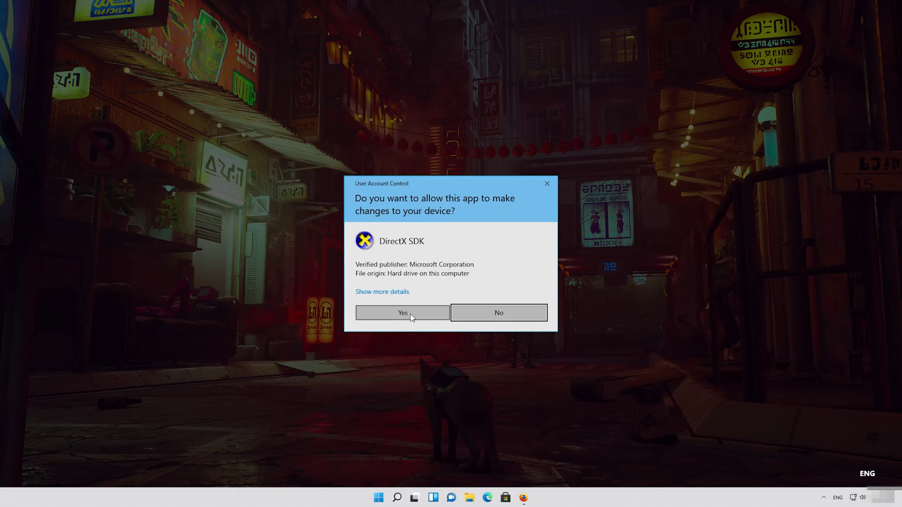
Step: Allow the DirectX SDK setup to make changes and download and install .NET Framework 3.5
click(410, 314)
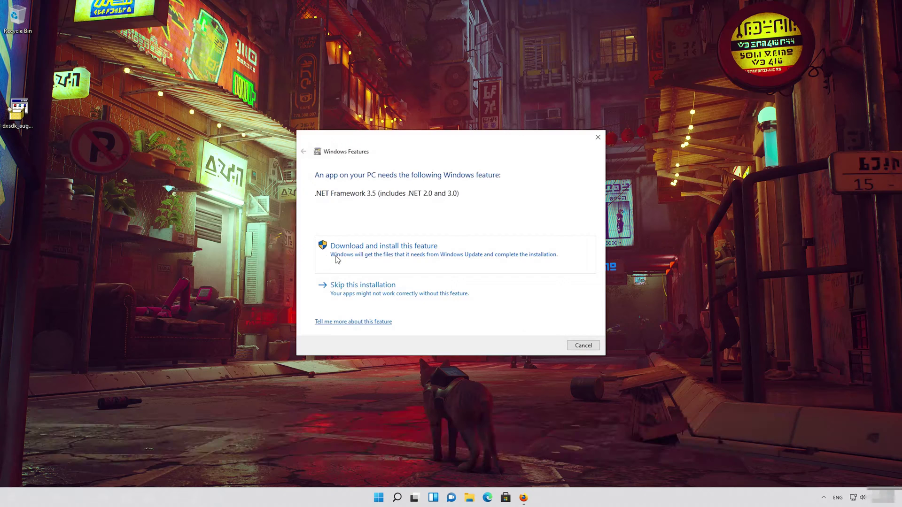
click(337, 259)
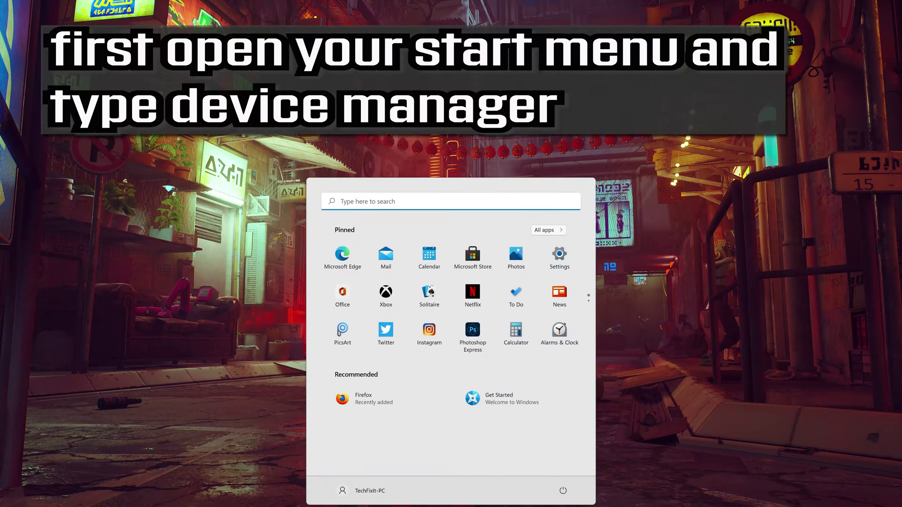
Step: Search the Start menu for 'device manager' and launch Device Manager
text(device )
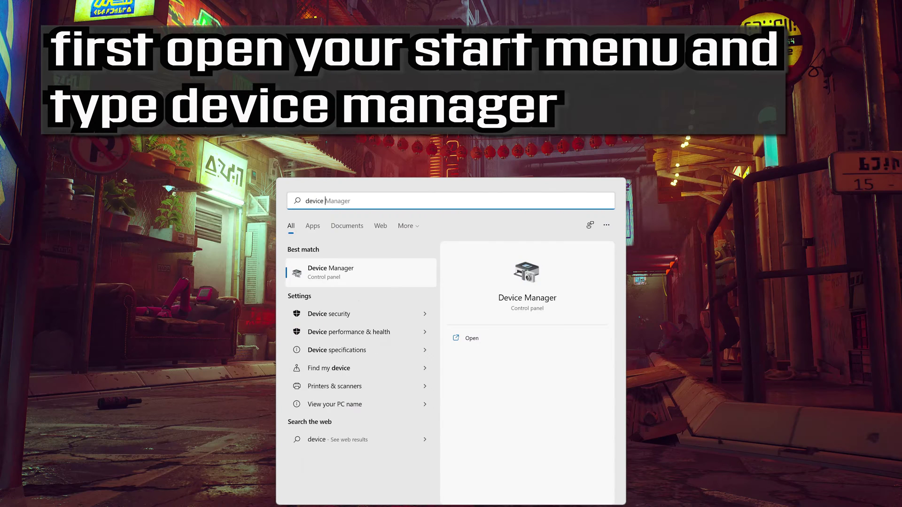
text(manager)
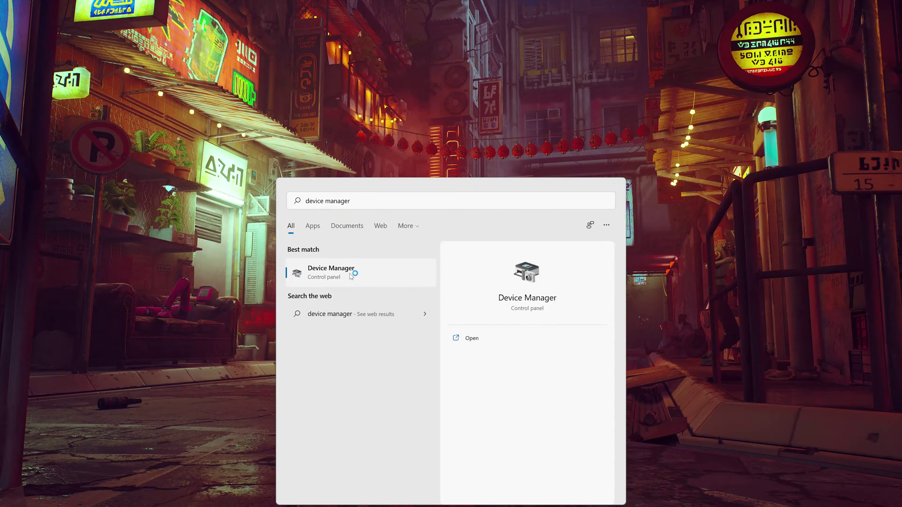
click(350, 276)
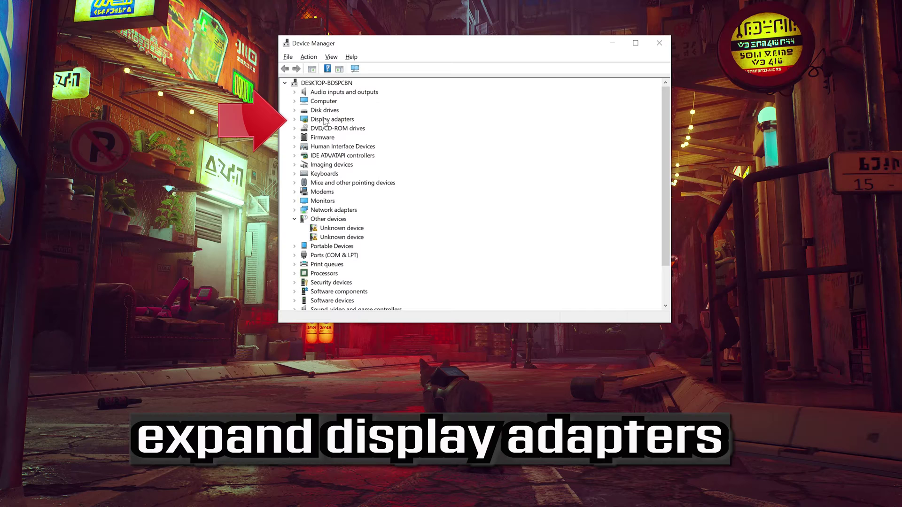
Step: Under Display adapters, open the NVIDIA GeForce RTX 3080 Ti's Driver properties and choose Update Driver
click(295, 120)
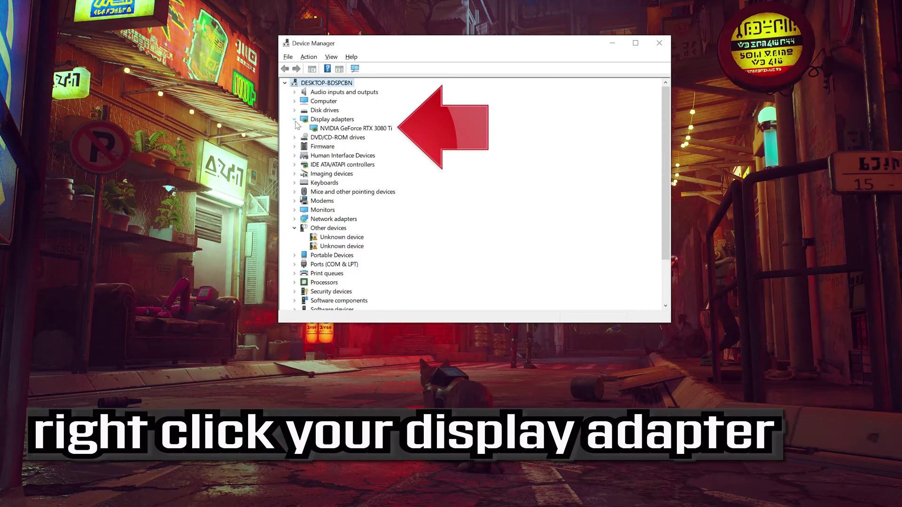
right_click(376, 130)
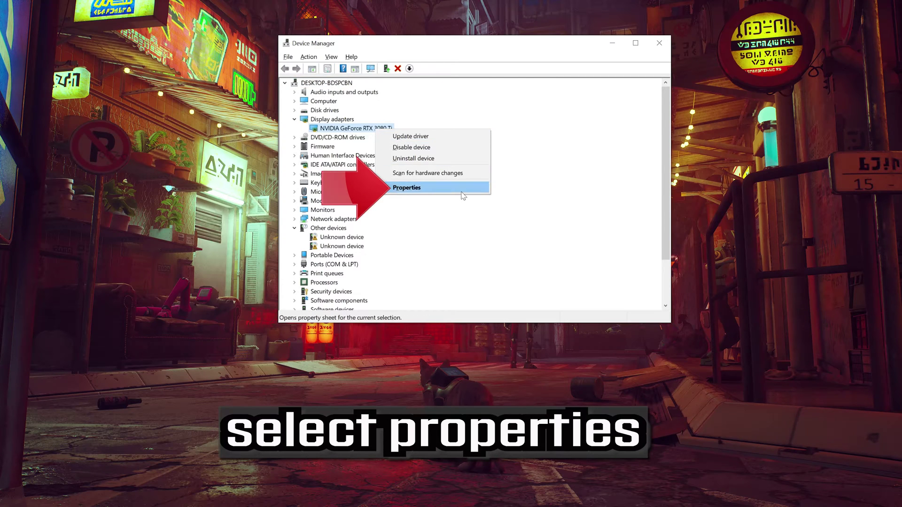
click(432, 190)
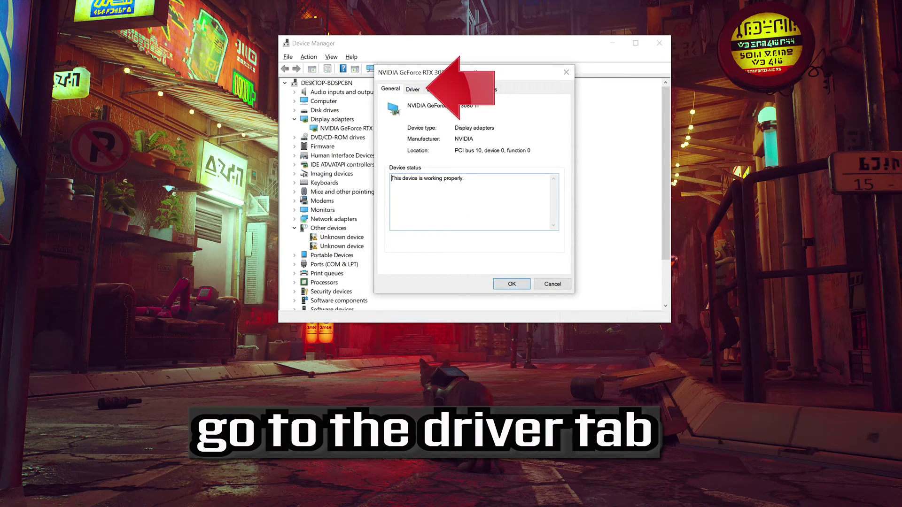
click(414, 89)
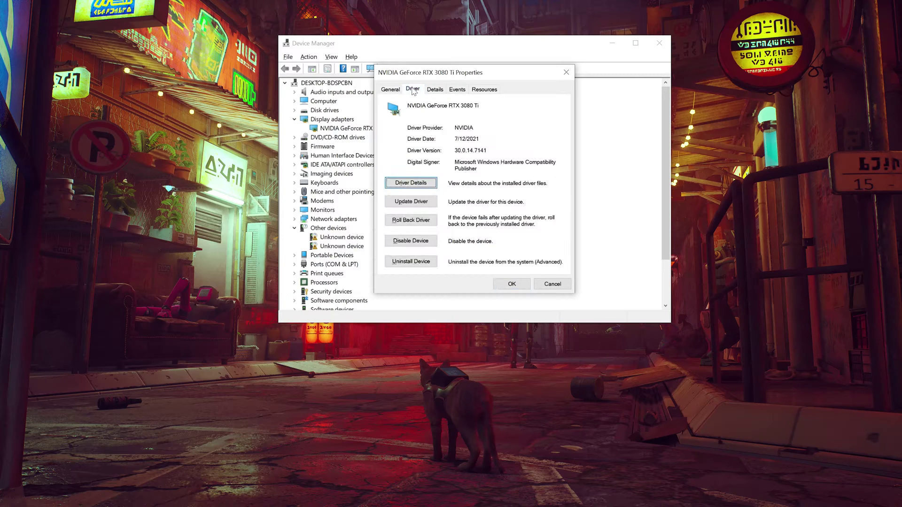
click(398, 202)
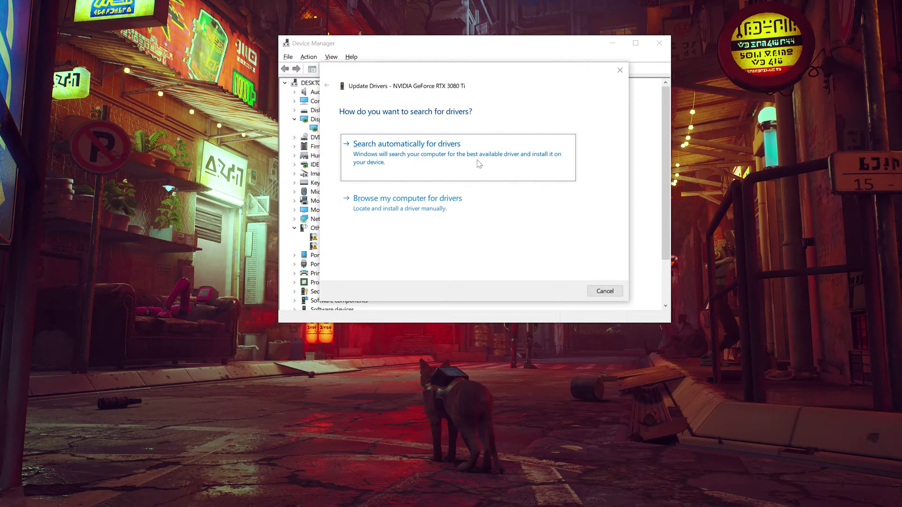
Step: Search automatically for an RTX 3080 Ti driver, then close the wizard and Properties window
click(428, 167)
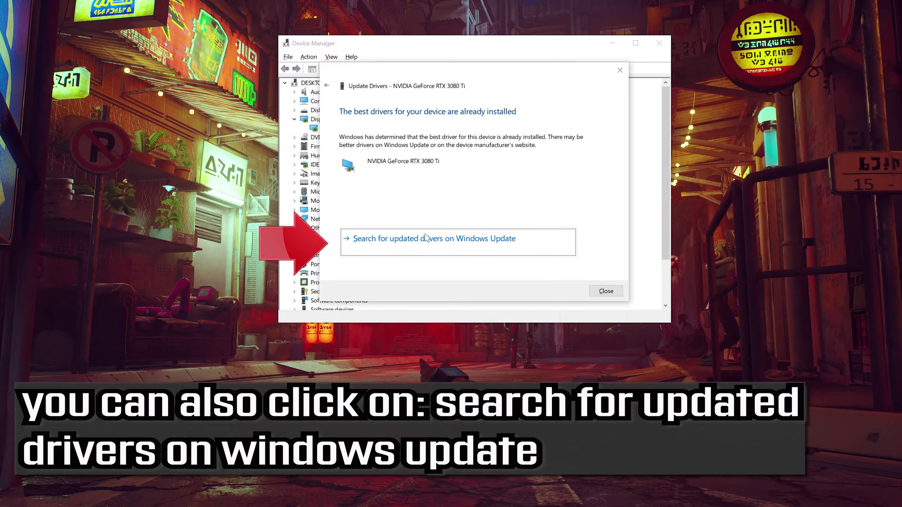
click(599, 289)
click(566, 71)
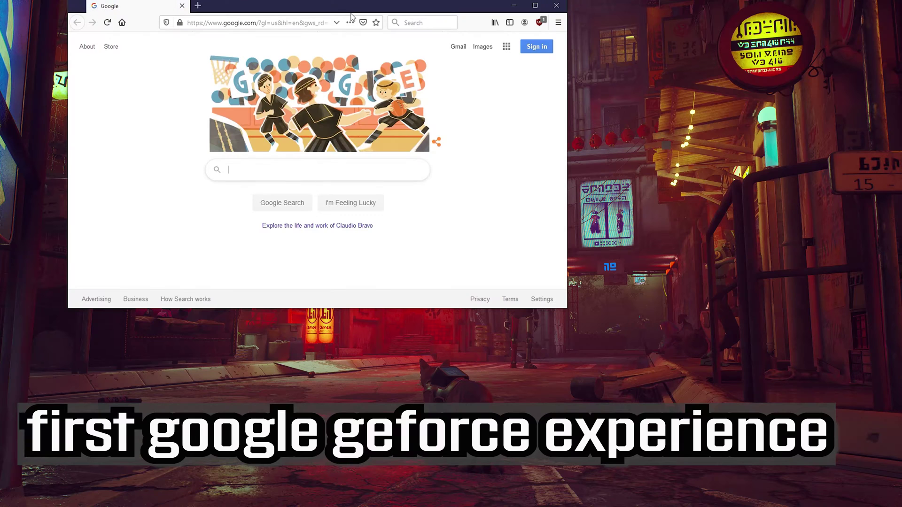
Step: Google 'geforce experience' and save GeForce_Experience_v3.20.1.57.exe (116 MB) from NVIDIA's page
drag(356, 11, 439, 87)
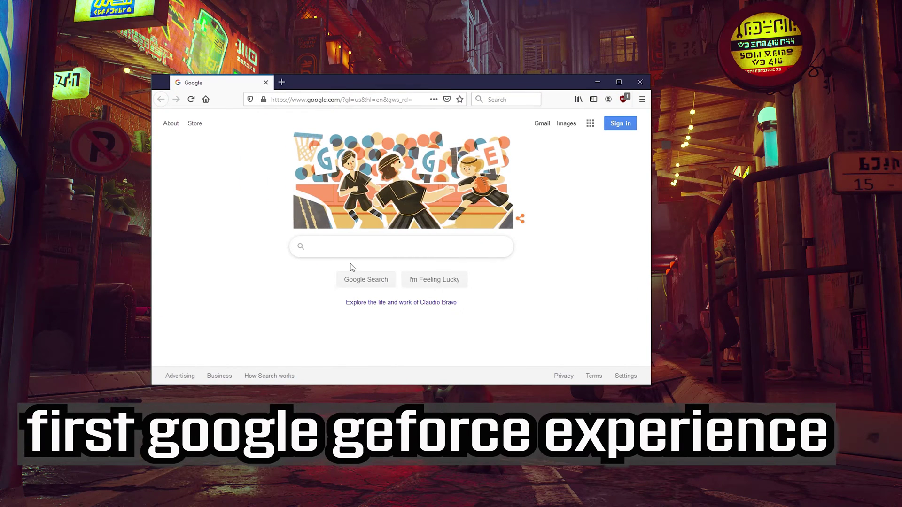
text(geforce e)
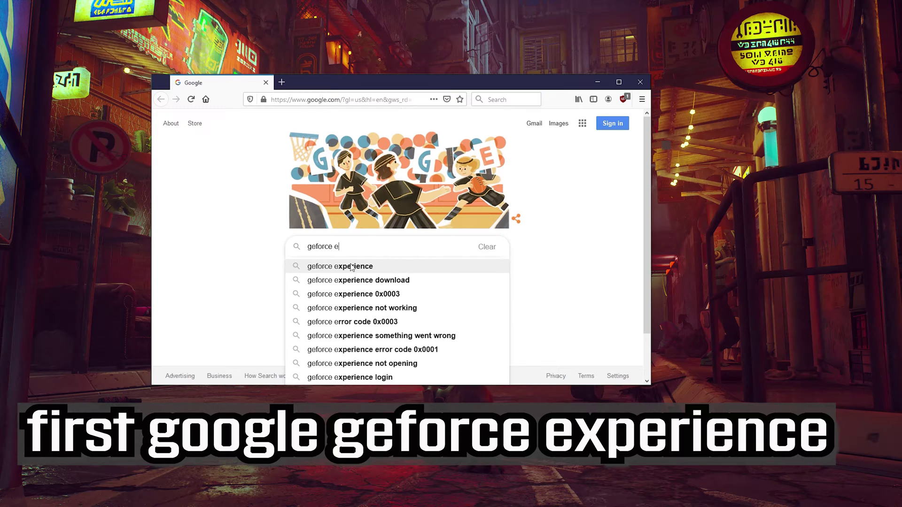
text(xperie)
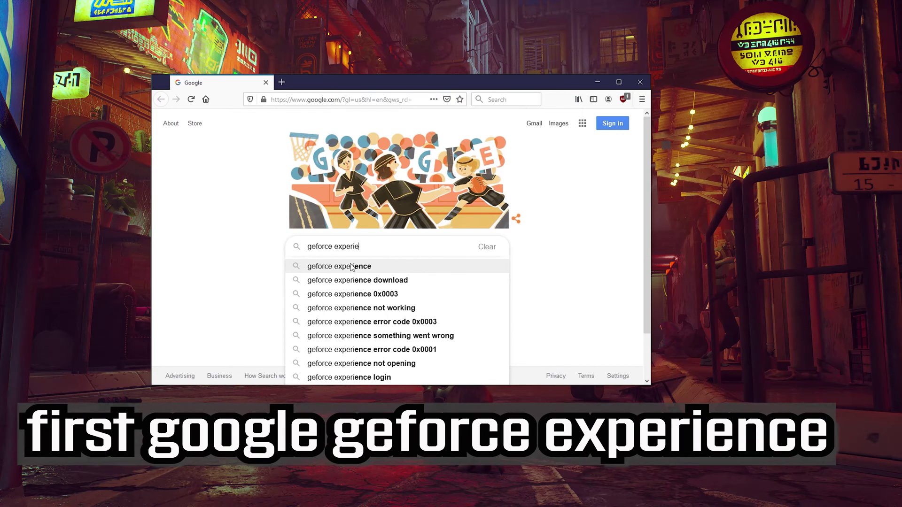
text(nce)
click(351, 266)
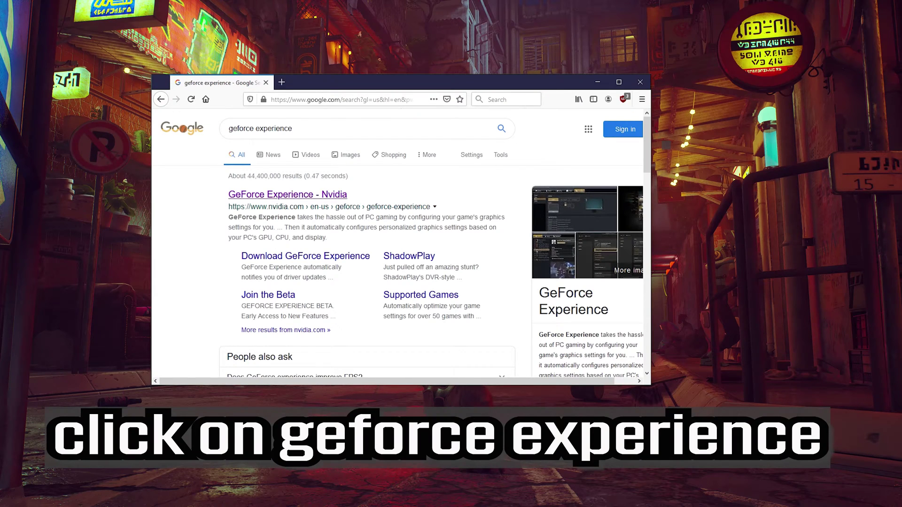
click(304, 194)
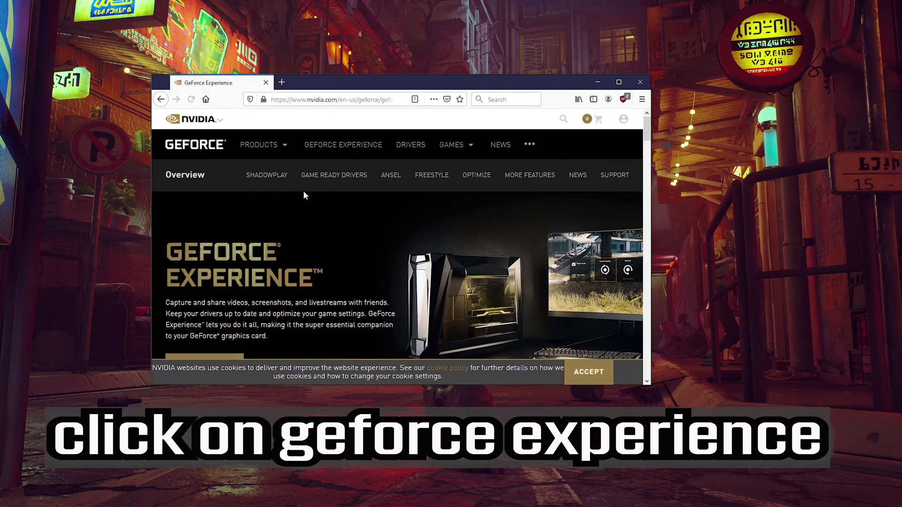
scroll(303, 191, down, 5)
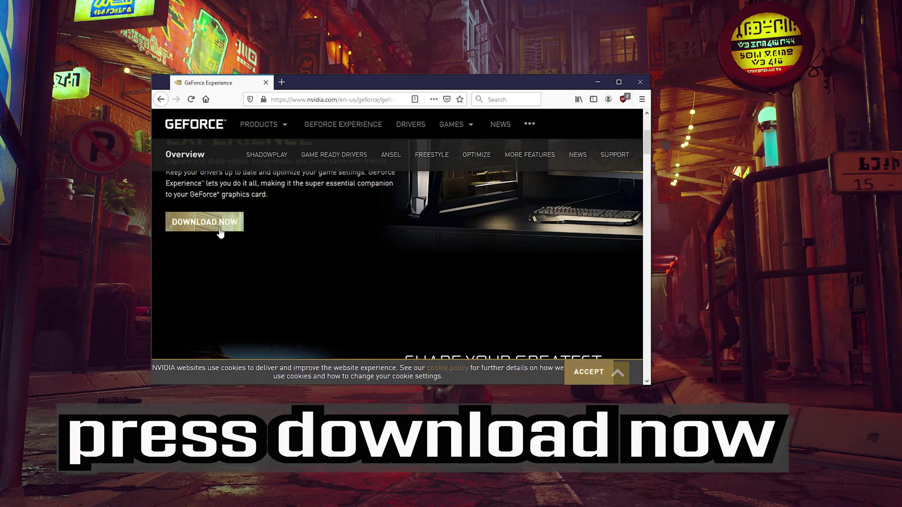
click(201, 233)
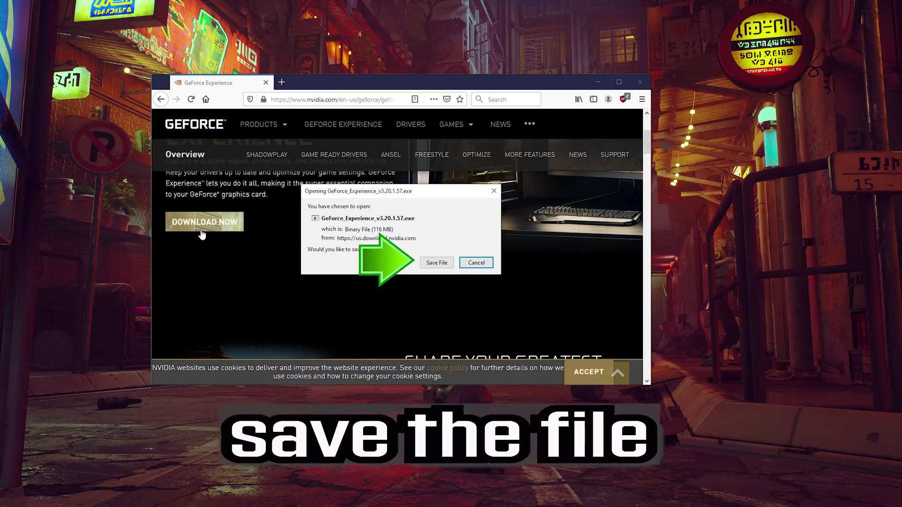
click(430, 263)
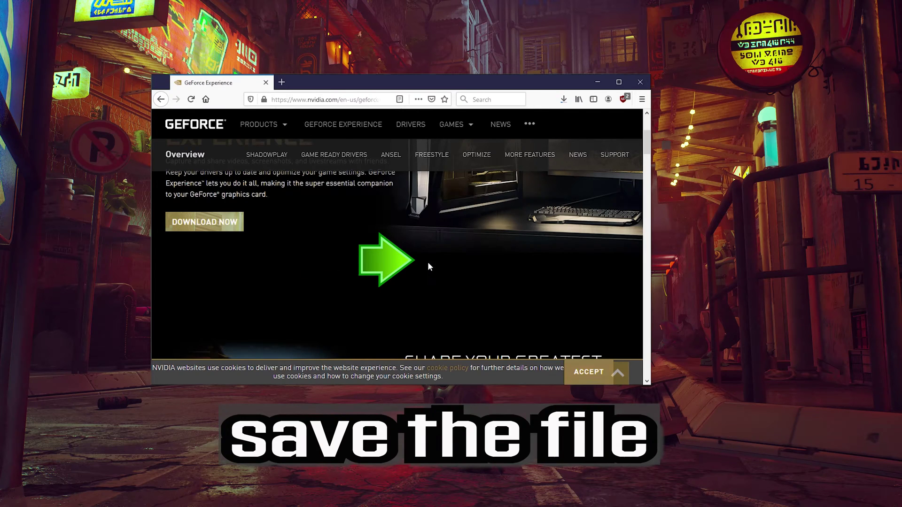
click(563, 100)
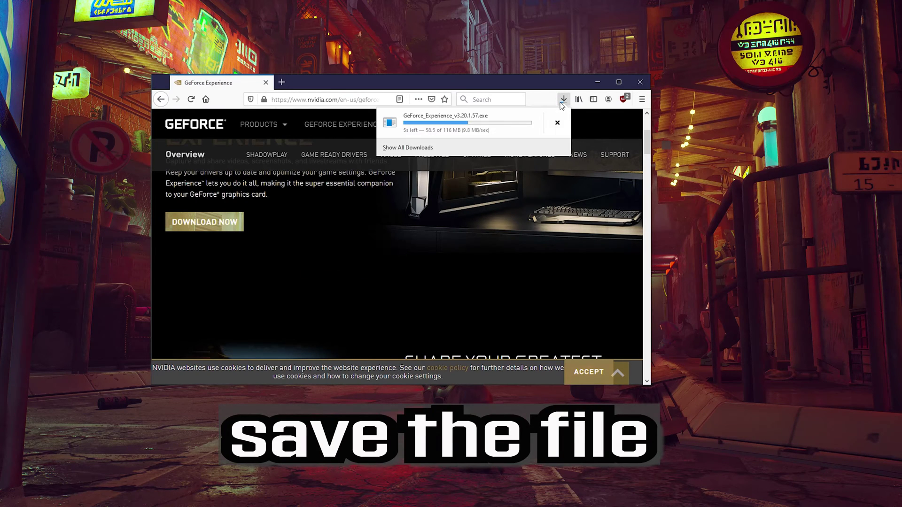
Step: Close Firefox and approve the NVIDIA Package Launcher's permission prompt to install GeForce Experience
click(645, 86)
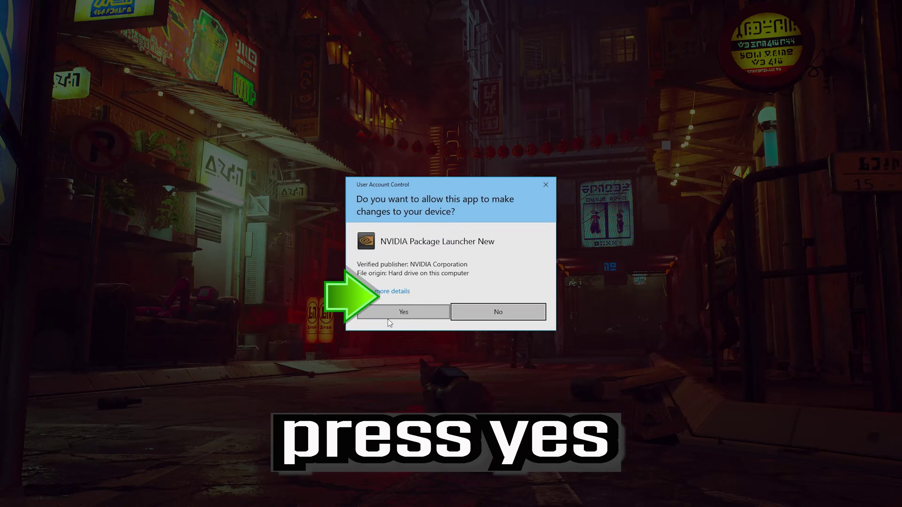
click(404, 311)
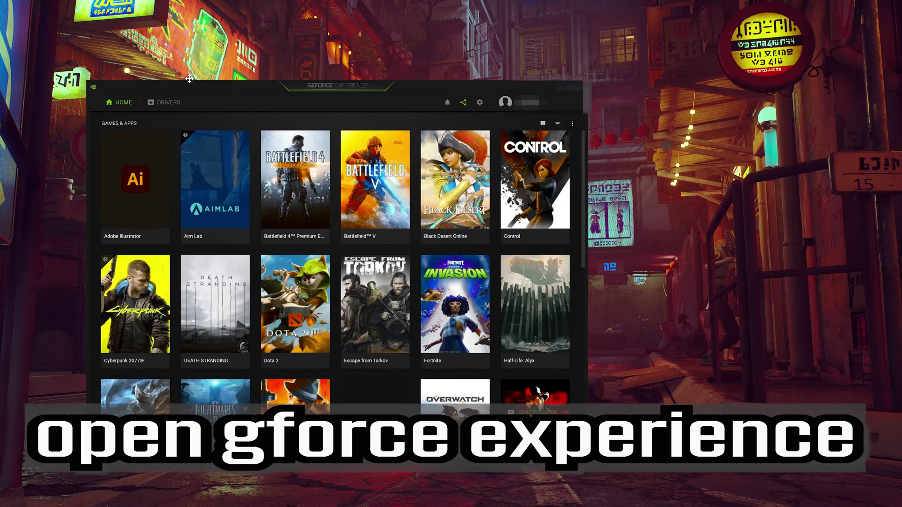
Step: Centre the GeForce Experience window, go to DRIVERS and check for updates, finding driver 471.68
drag(227, 85, 339, 69)
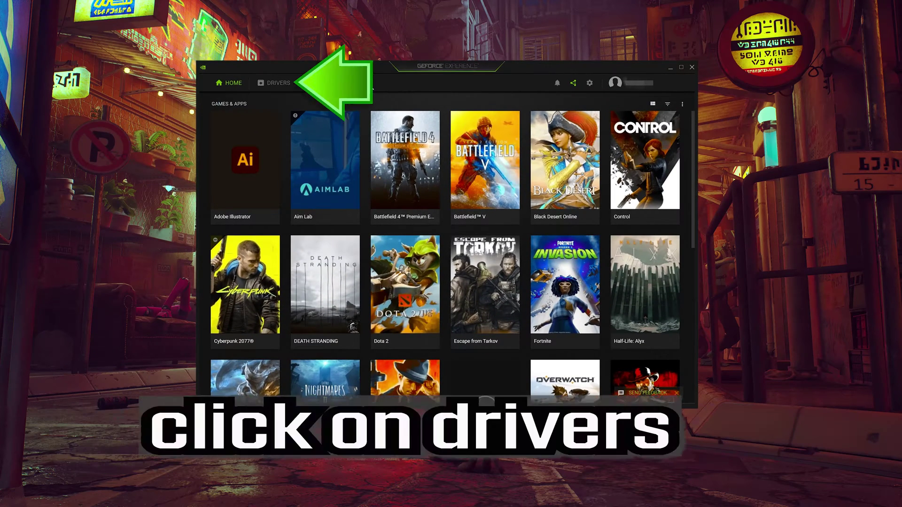
click(273, 84)
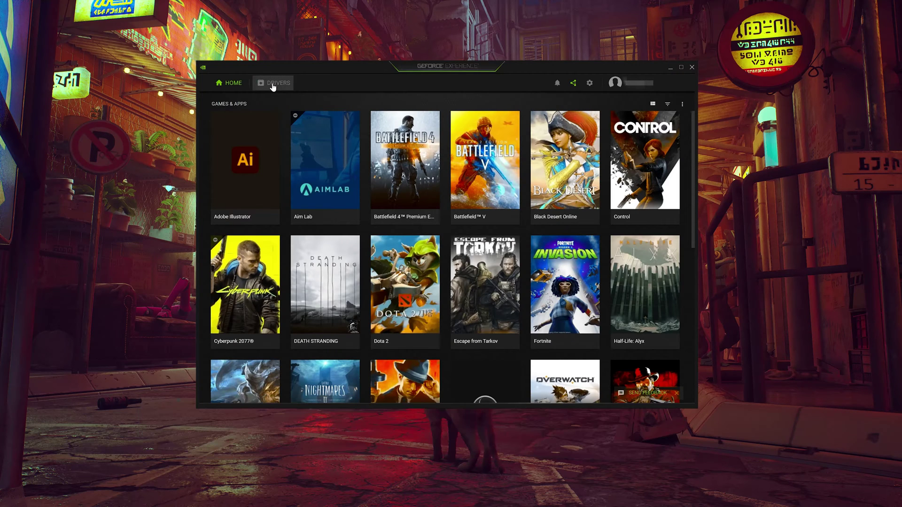
click(272, 85)
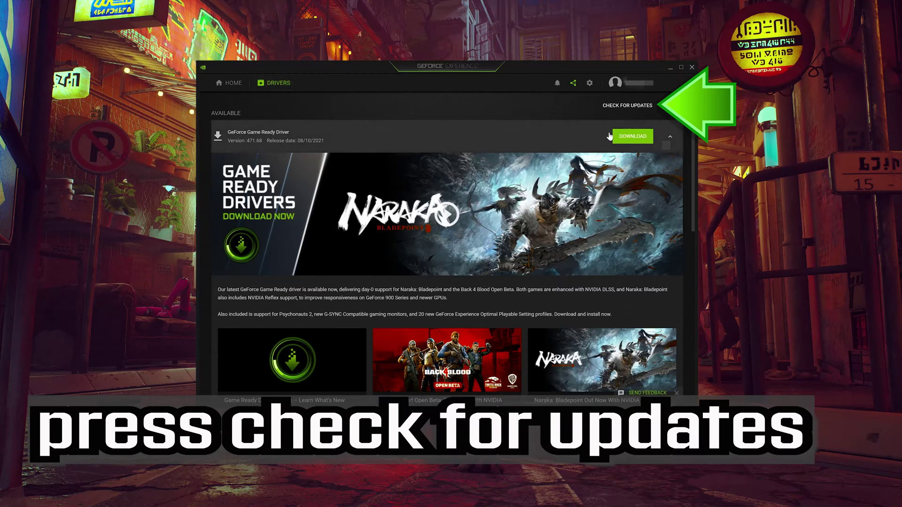
click(627, 105)
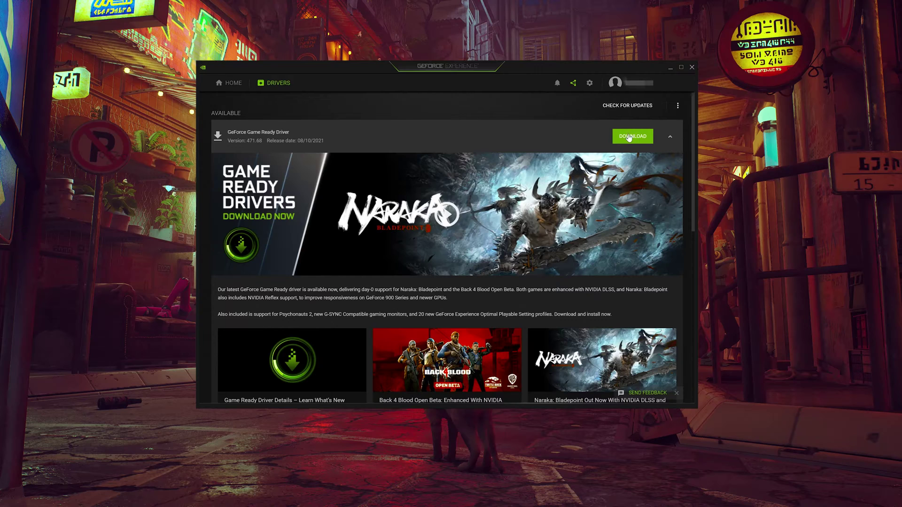
Step: Download Game Ready Driver 471.68 and start its Express Installation
click(629, 137)
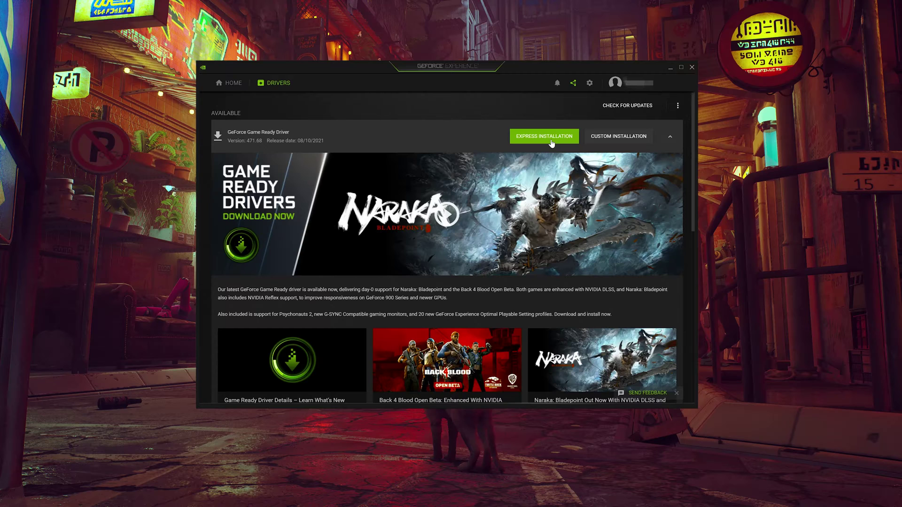
click(551, 140)
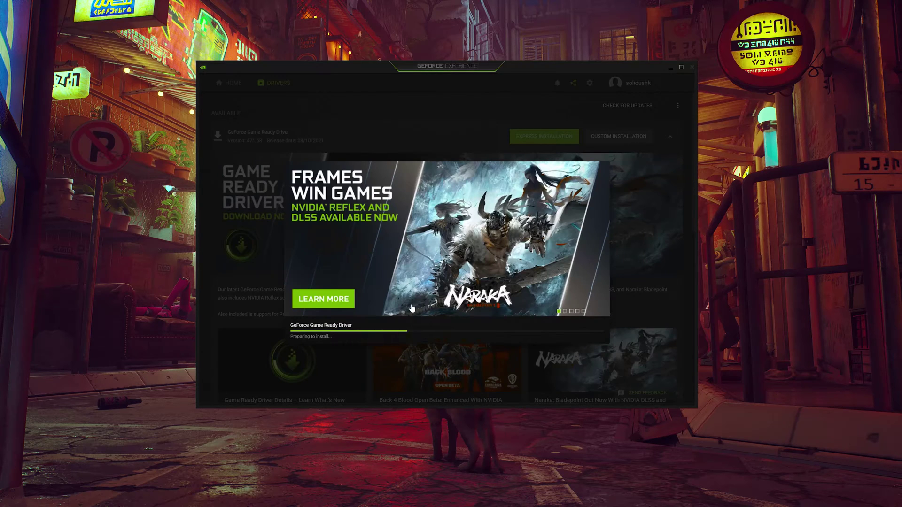